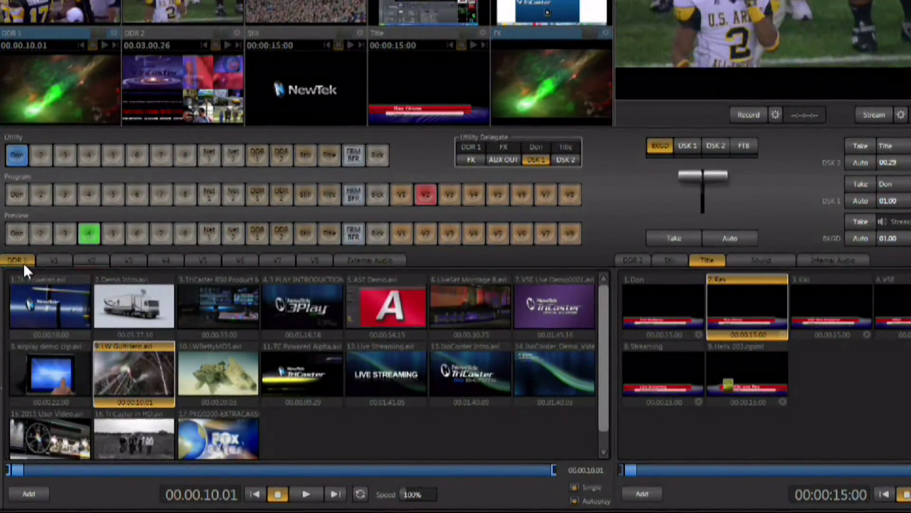
click(632, 260)
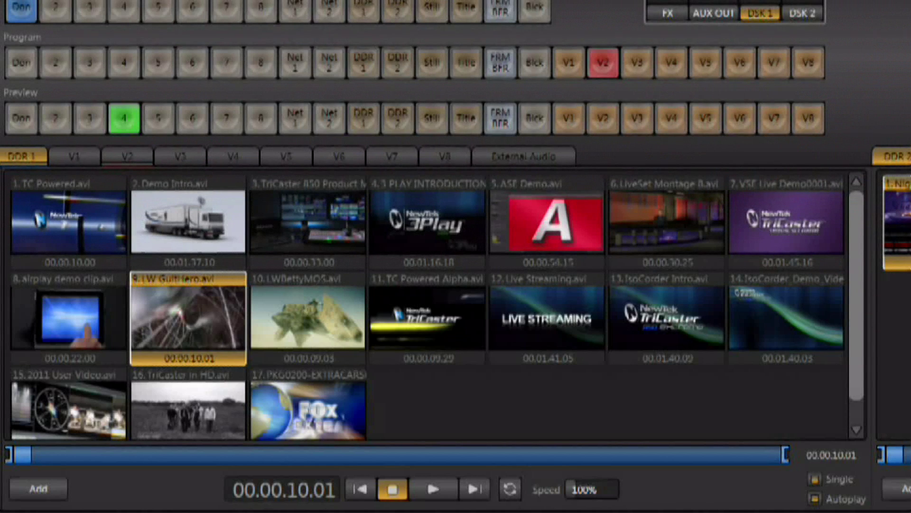
mouse_move(3, 384)
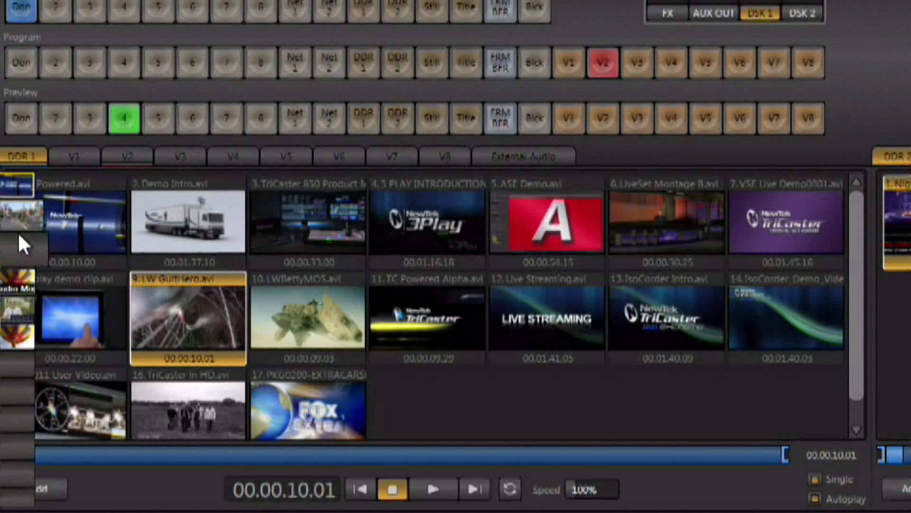
click(19, 217)
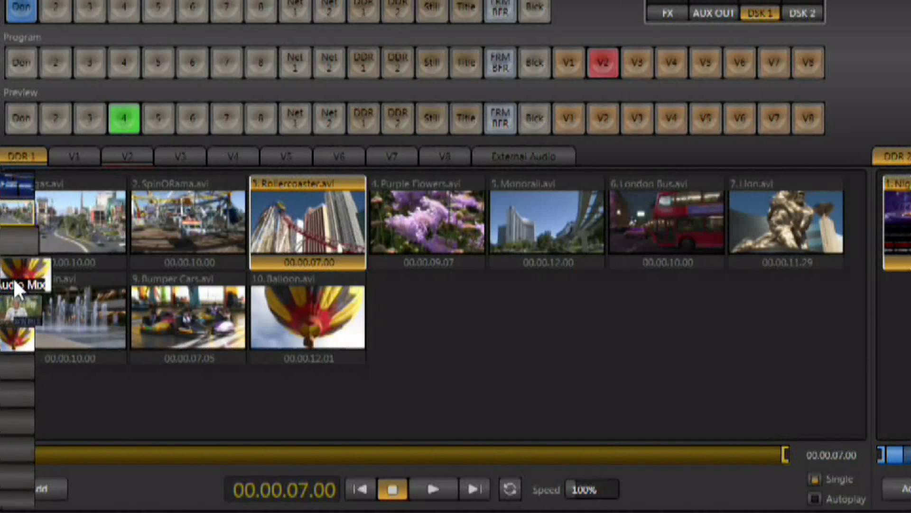
click(12, 278)
click(17, 299)
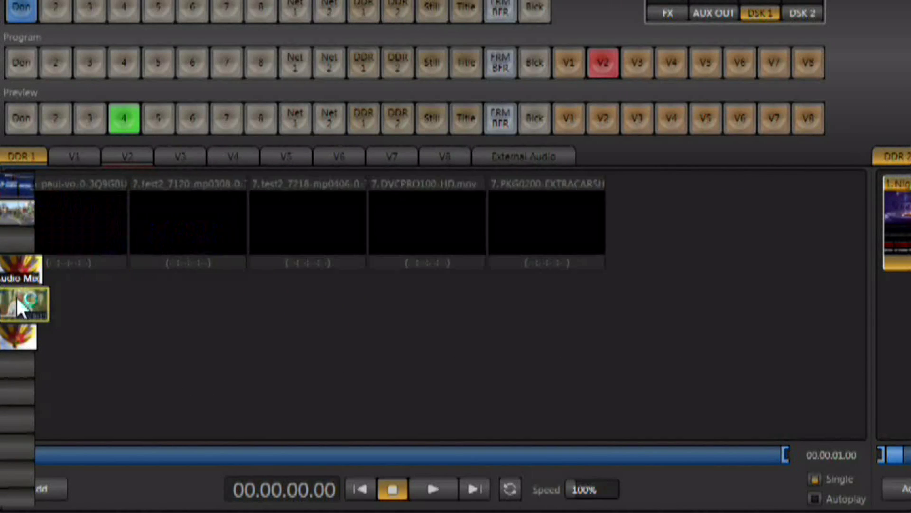
click(18, 326)
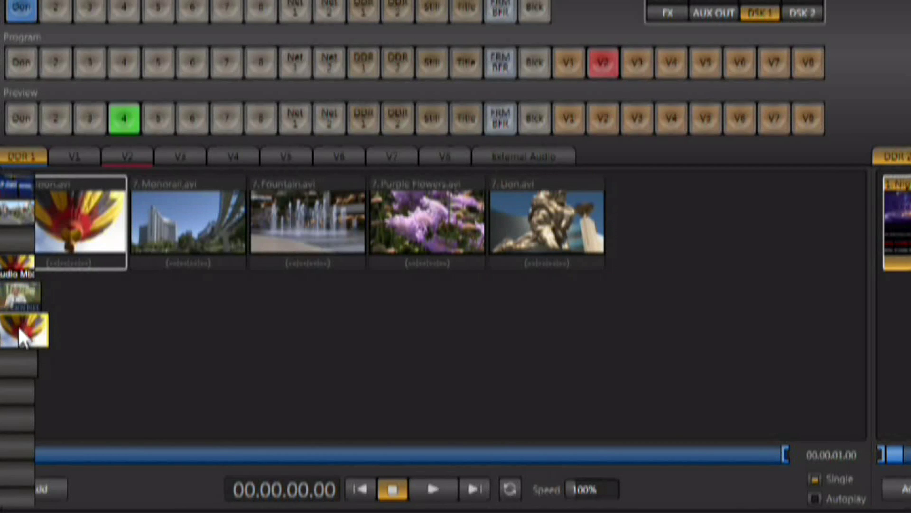
click(19, 187)
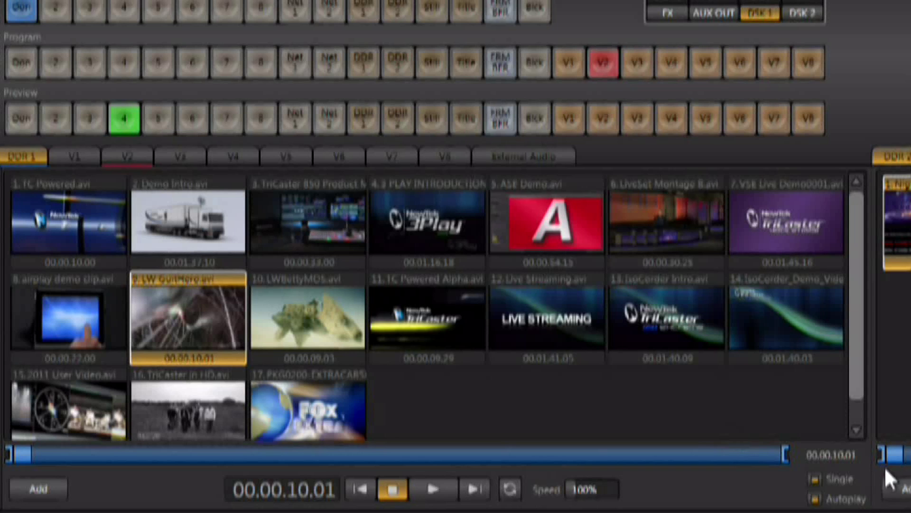
click(814, 479)
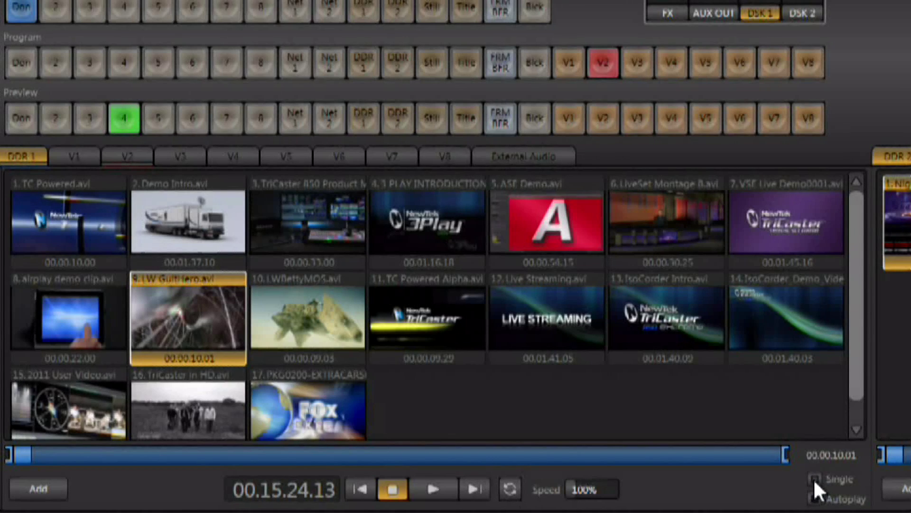
click(813, 478)
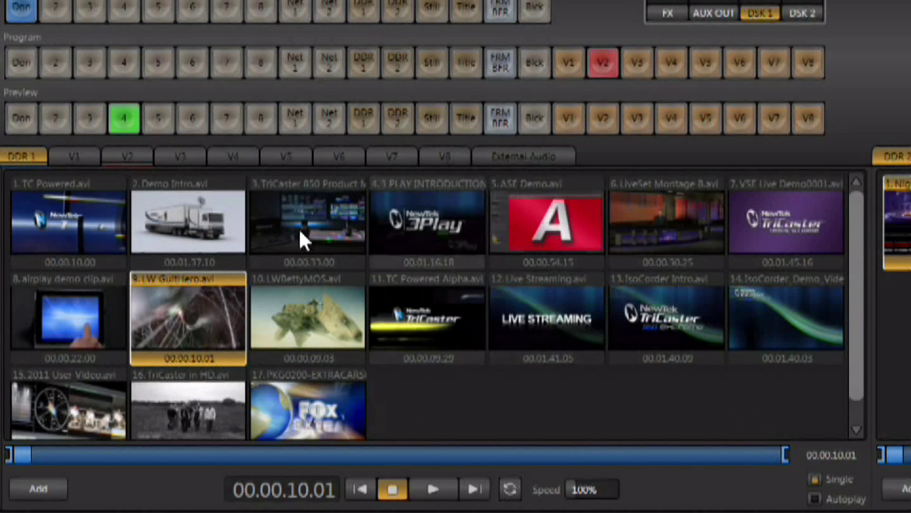
click(422, 327)
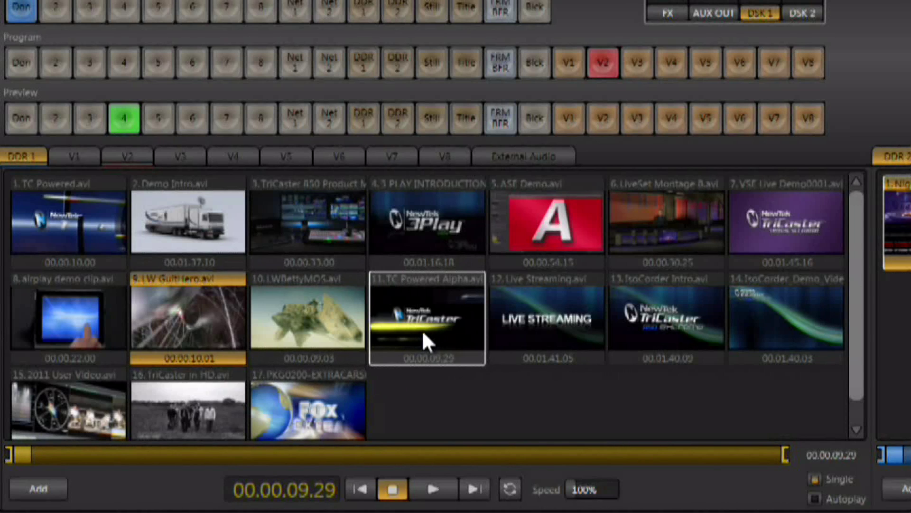
click(212, 304)
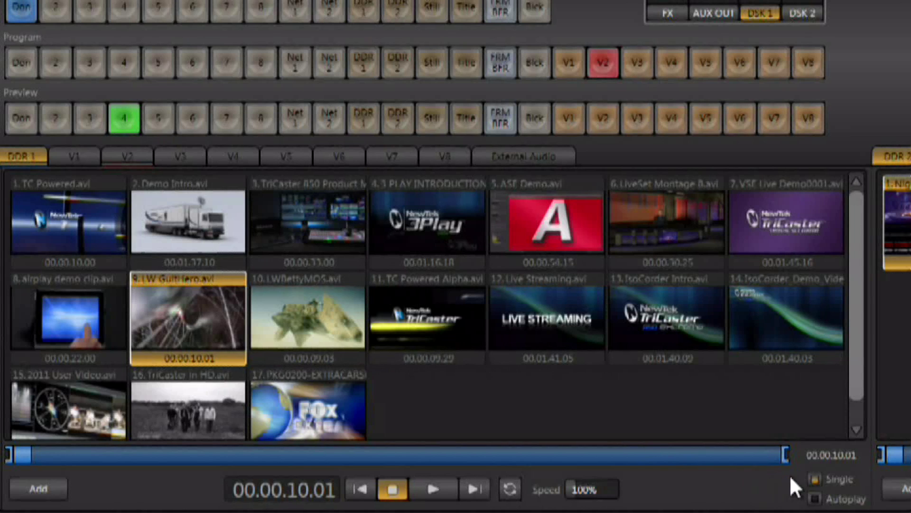
click(815, 478)
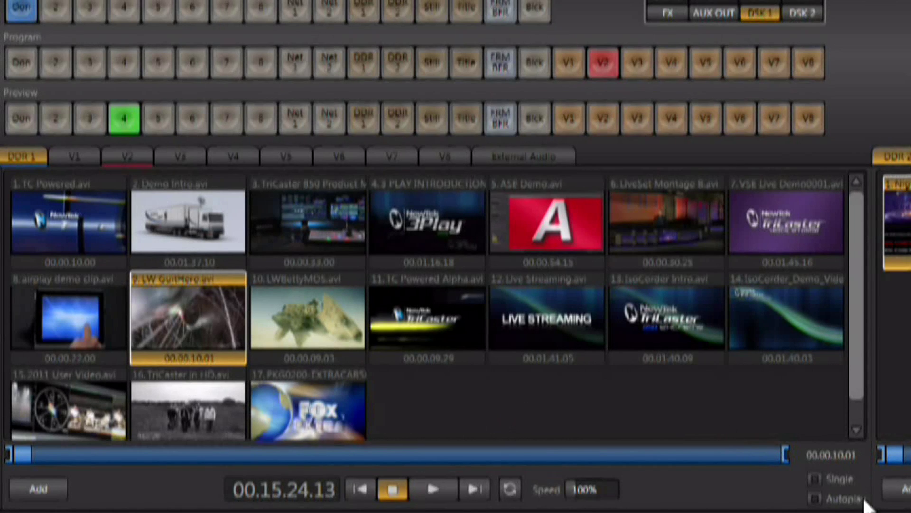
click(817, 475)
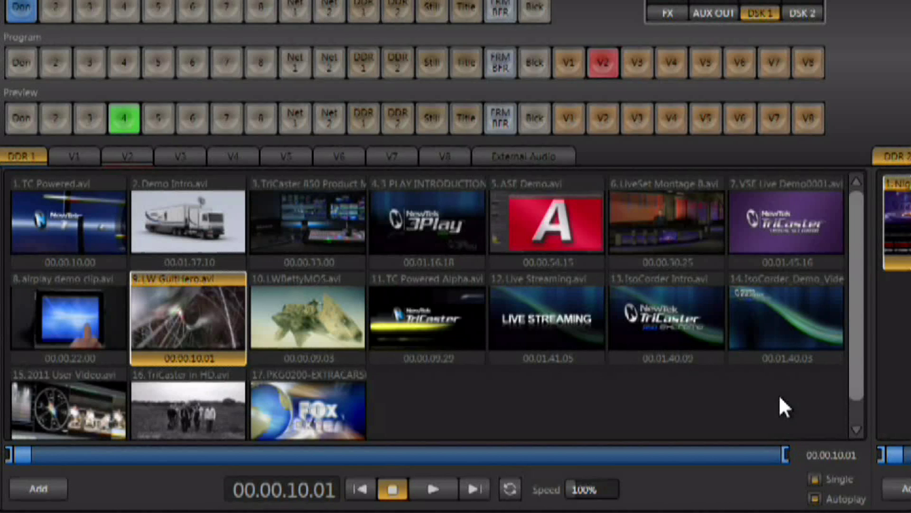
- Preview and play DDR 1, take it to Program, then swap Program back to V2
key(shift+minus)
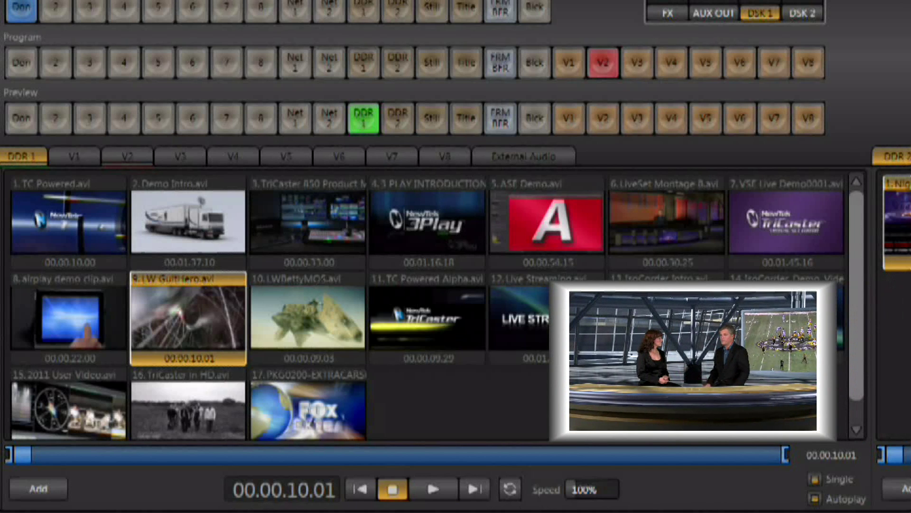
key(ctrl+space)
key(Return)
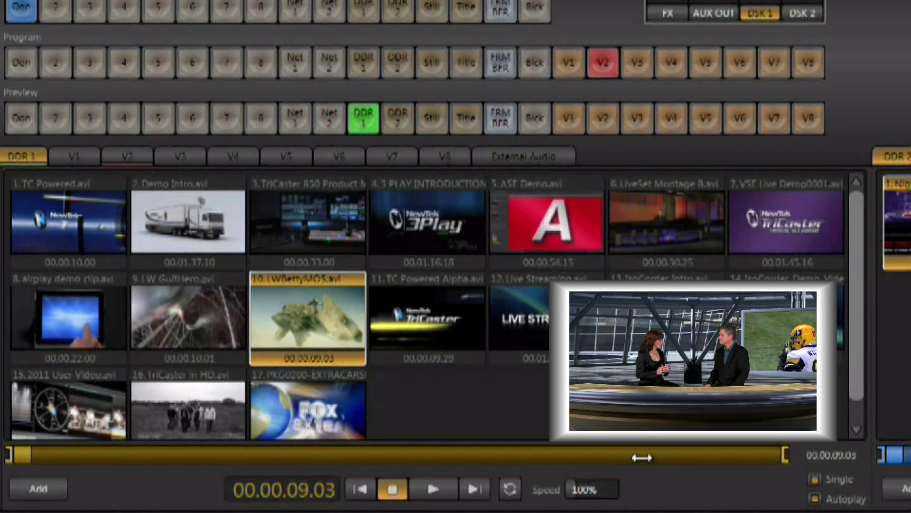
key(space)
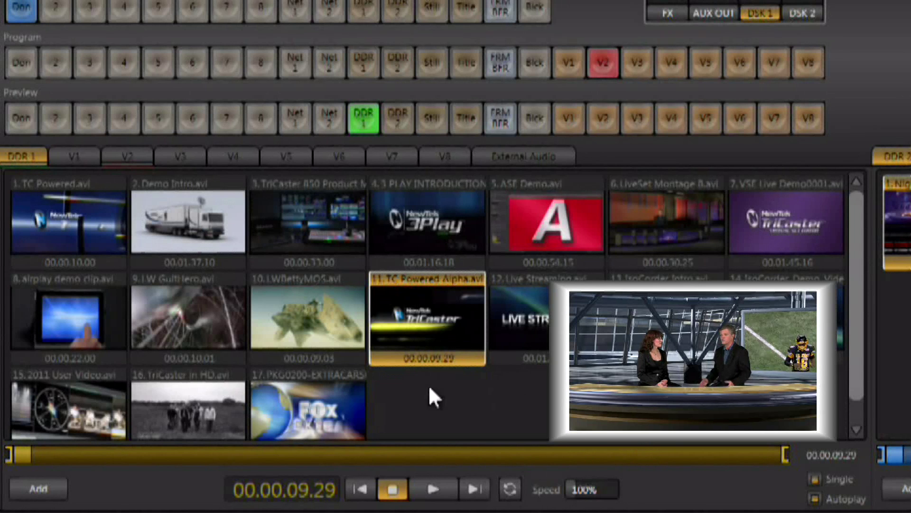
- Cue clip 16, TriCaster in HD, and scrub partway through before returning to the start
click(199, 234)
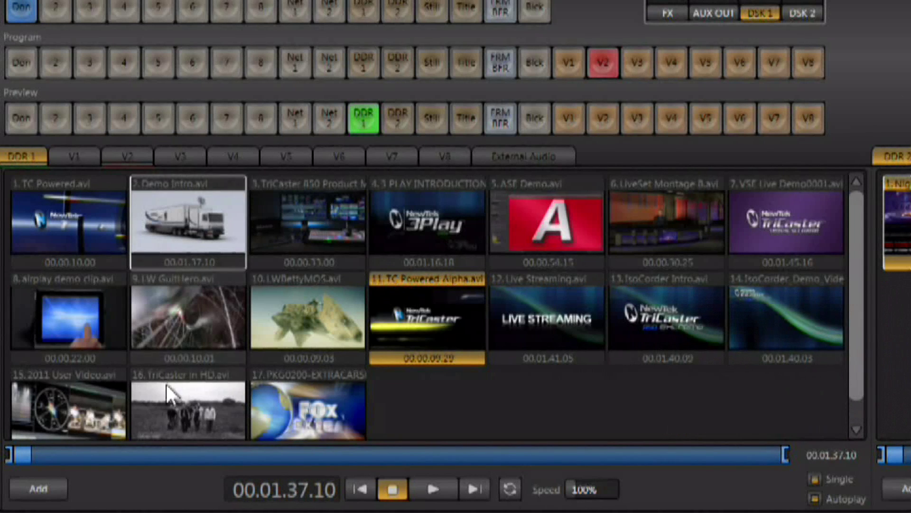
click(165, 403)
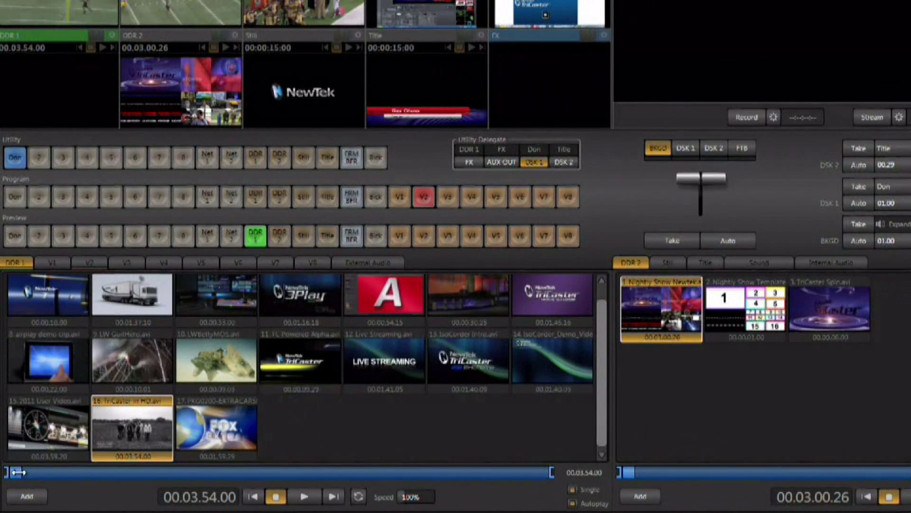
drag(18, 472, 354, 472)
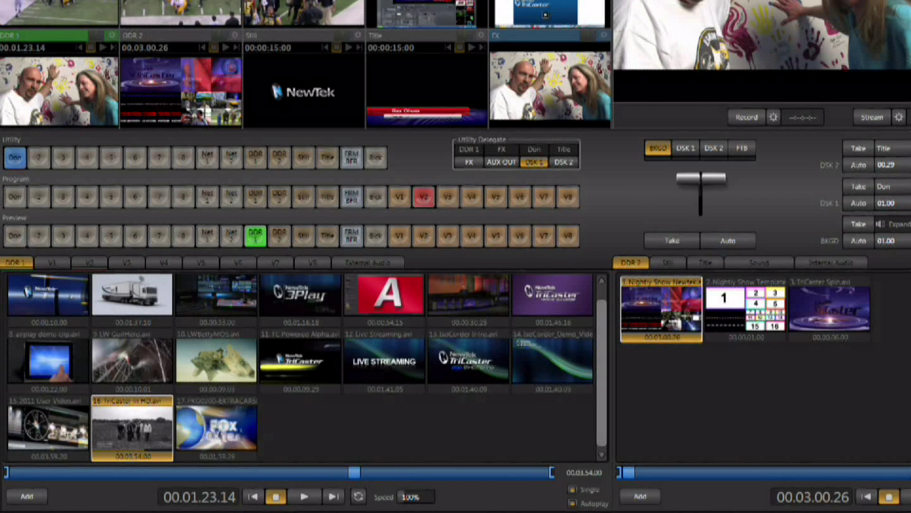
drag(354, 471, 486, 451)
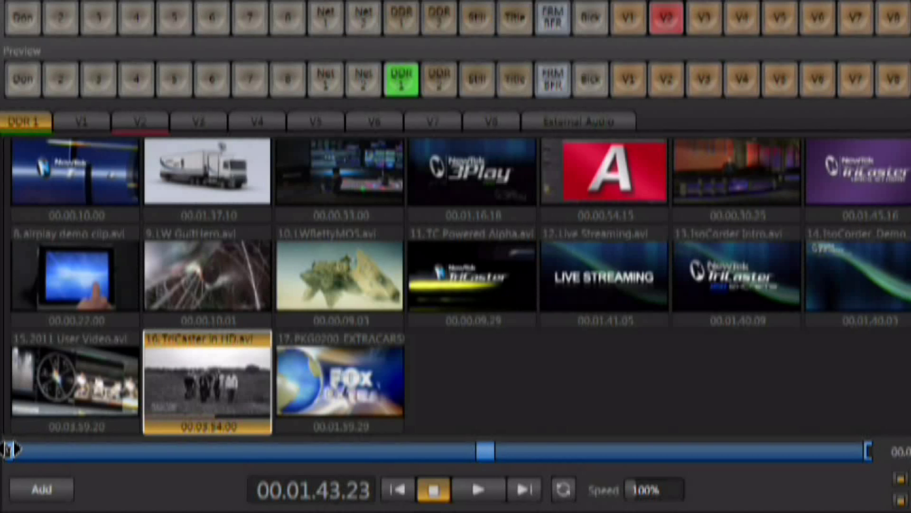
- Trim the clip's In and Out points, then drag the In point back to the beginning
drag(11, 448, 56, 450)
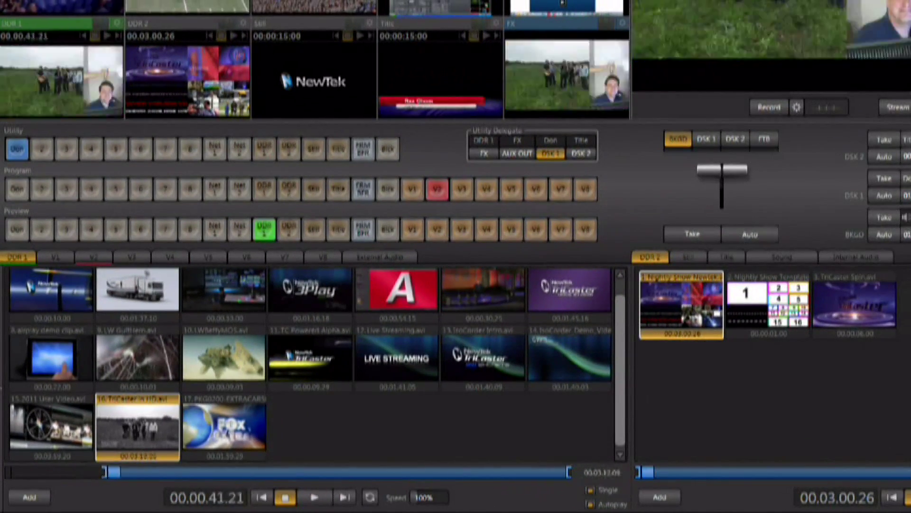
drag(104, 471, 152, 471)
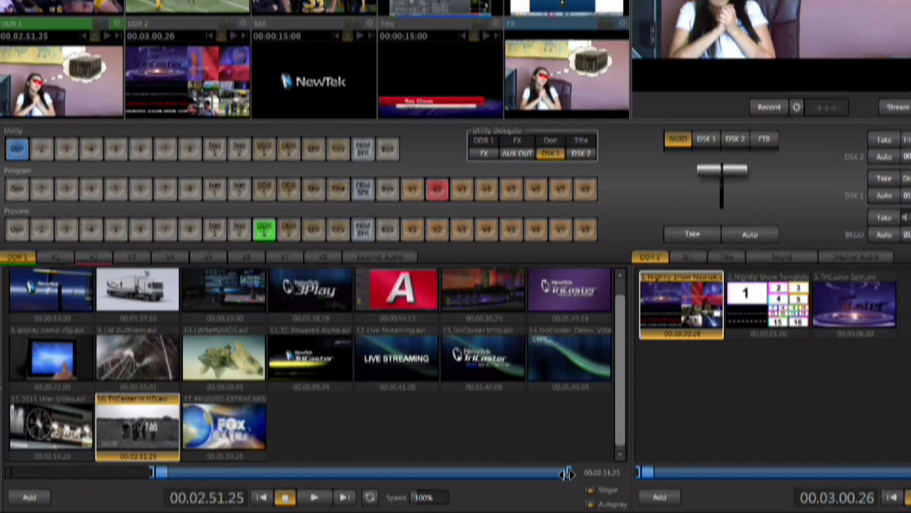
mouse_move(567, 473)
mouse_down()
mouse_move(409, 472)
mouse_move(570, 472)
mouse_up()
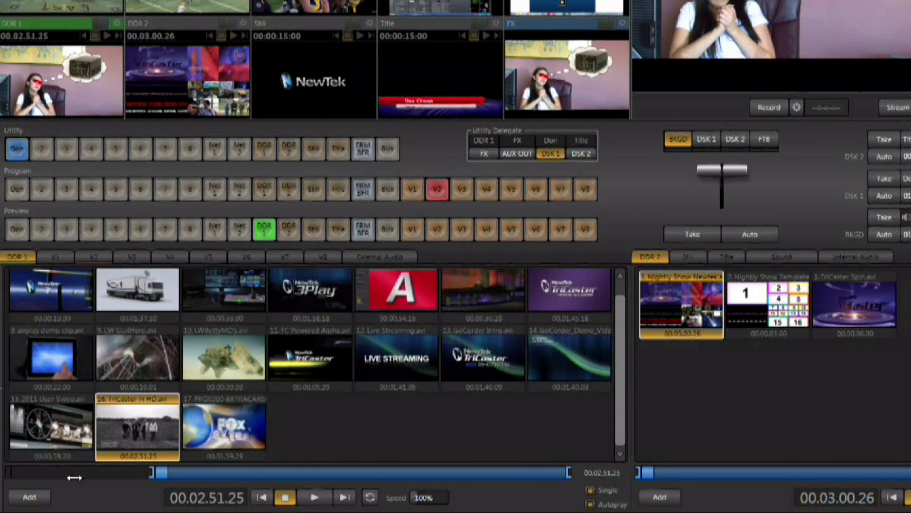
drag(150, 472, 6, 471)
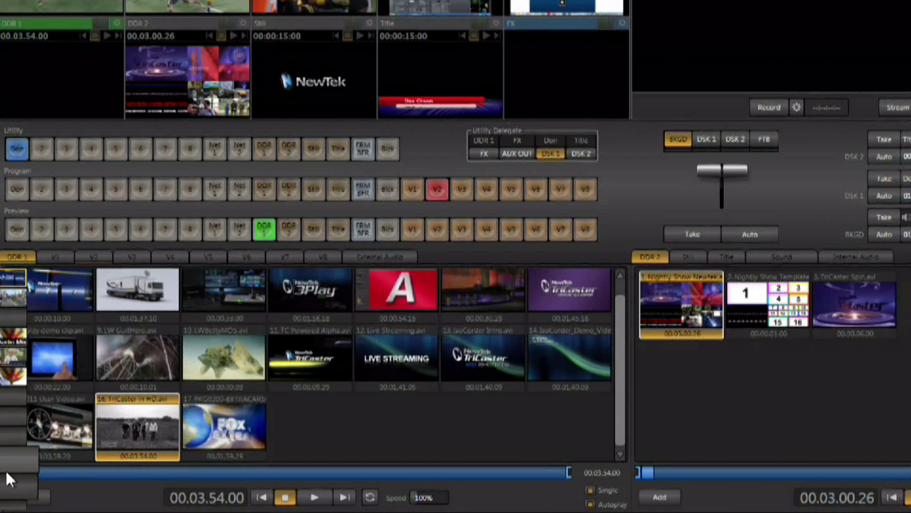
right_click(212, 419)
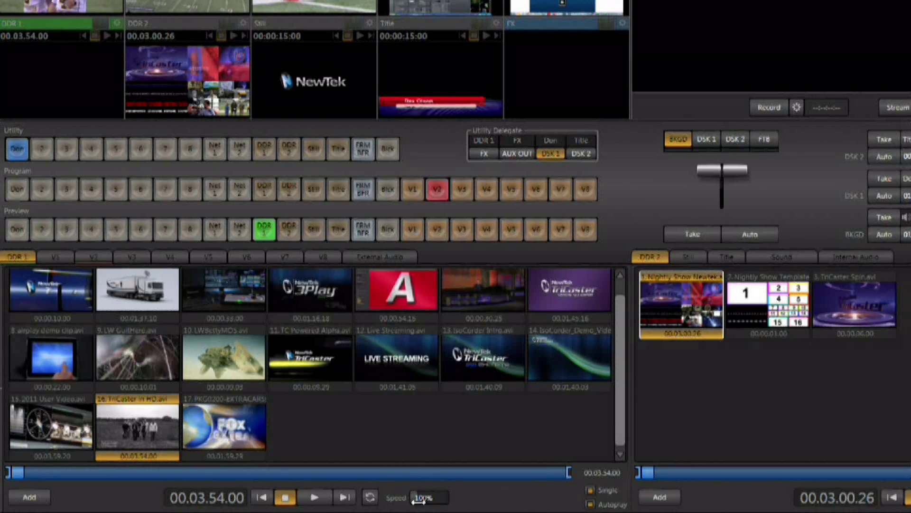
mouse_move(415, 497)
mouse_down()
mouse_move(387, 497)
mouse_move(418, 498)
mouse_up()
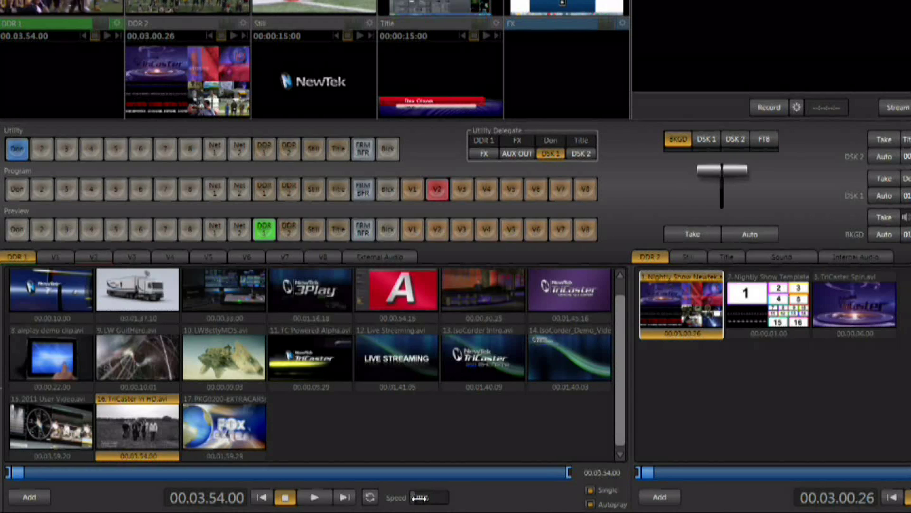
drag(420, 497, 422, 497)
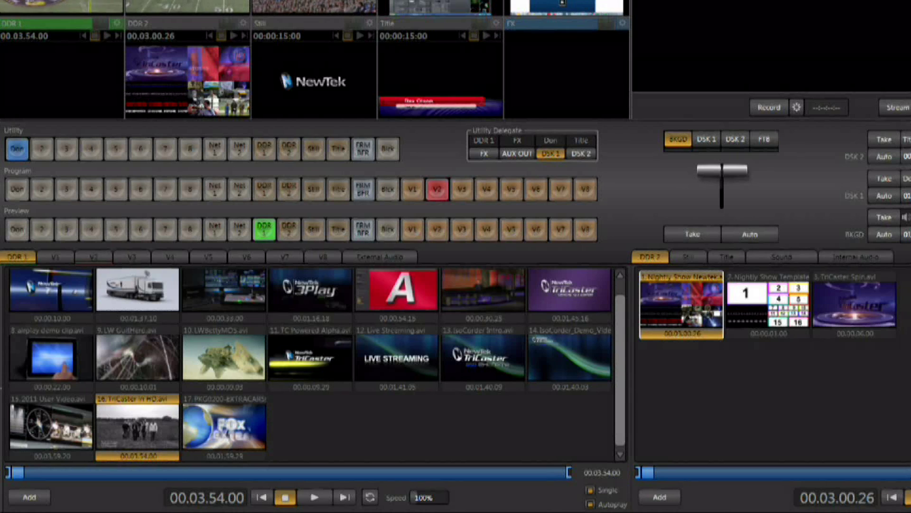
mouse_move(3, 309)
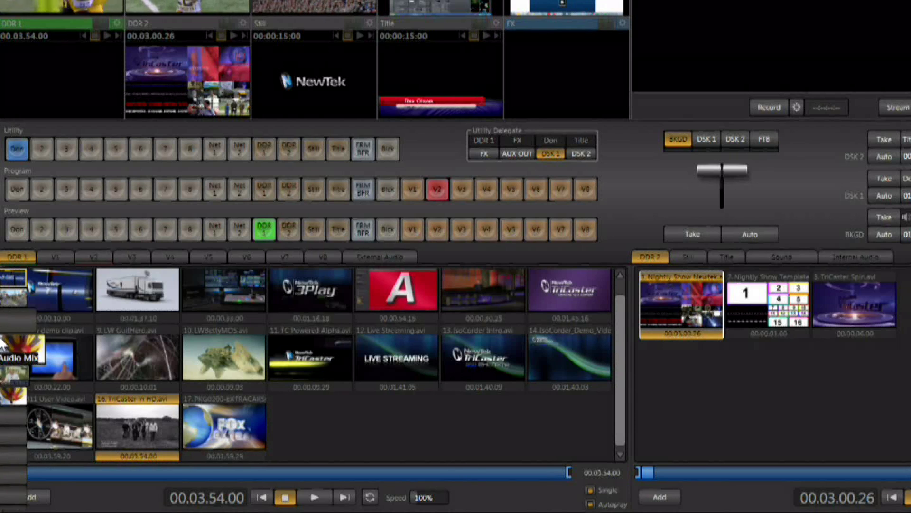
- Load the Vegas preset, move Rollercoaster after Monorail and put Fountain, Bumper Cars, Balloon in slots 3–5
click(14, 303)
click(189, 327)
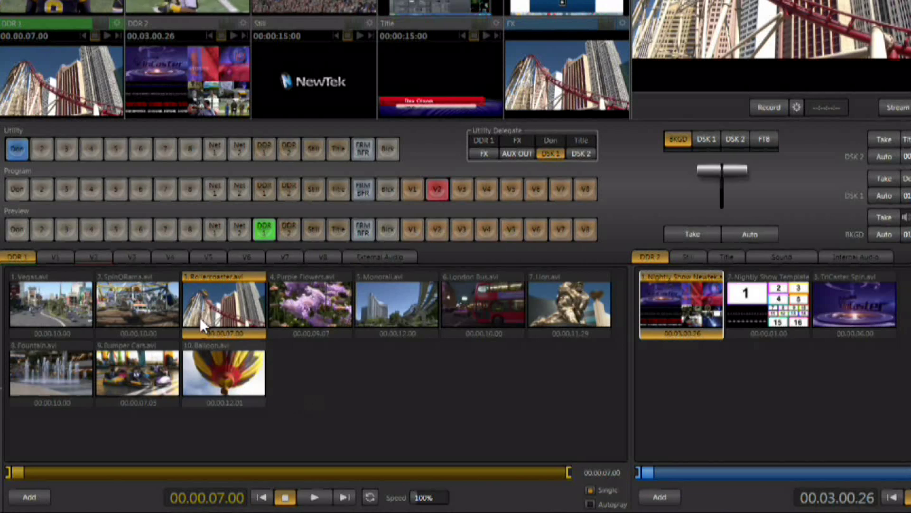
drag(202, 312, 427, 308)
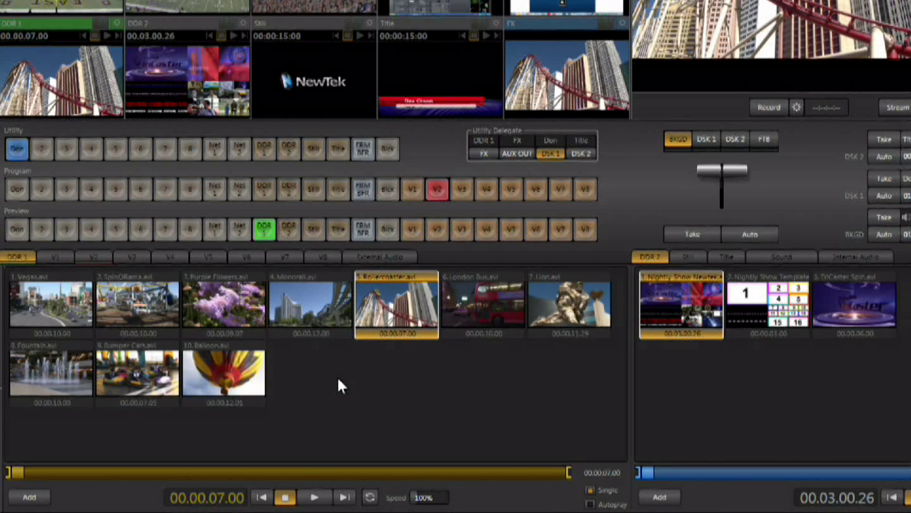
drag(338, 377, 50, 442)
drag(50, 379, 195, 332)
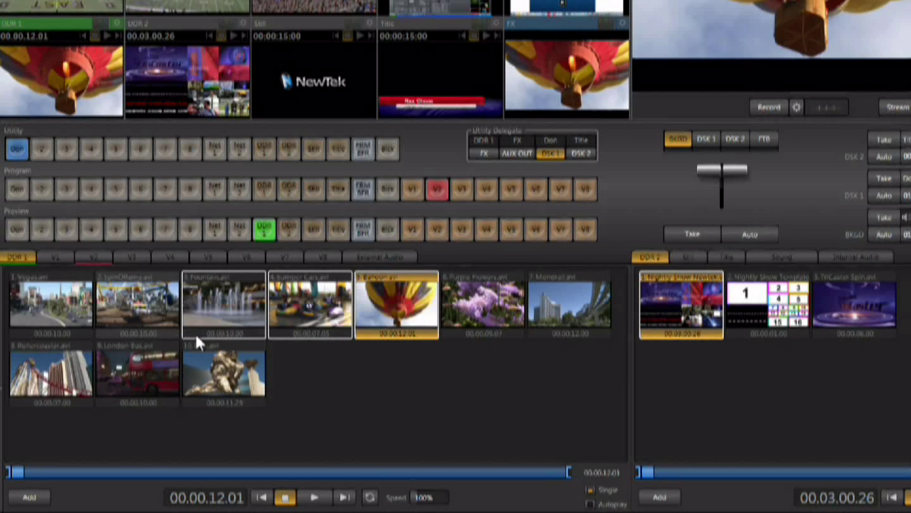
click(349, 397)
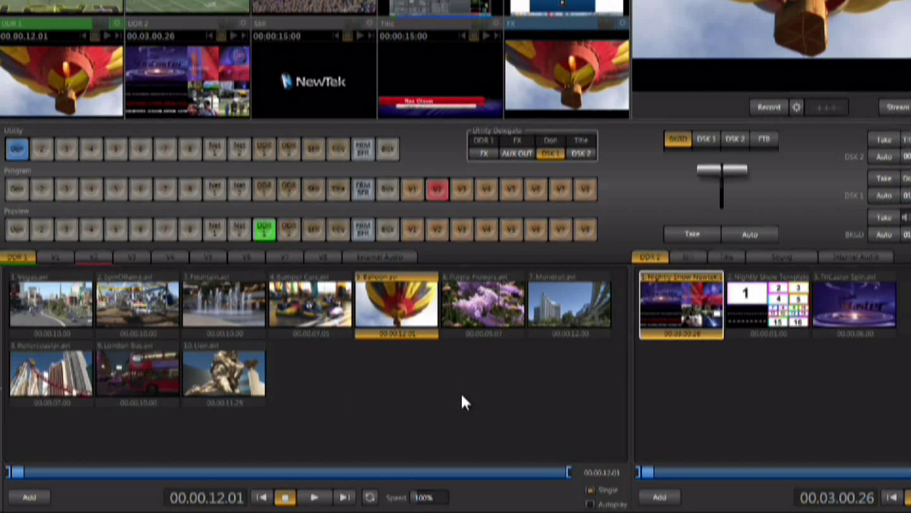
- Cue Fountain, move Purple Flowers and Monorail to the playlist's end, and copy Fountain into DDR 2
double_click(224, 318)
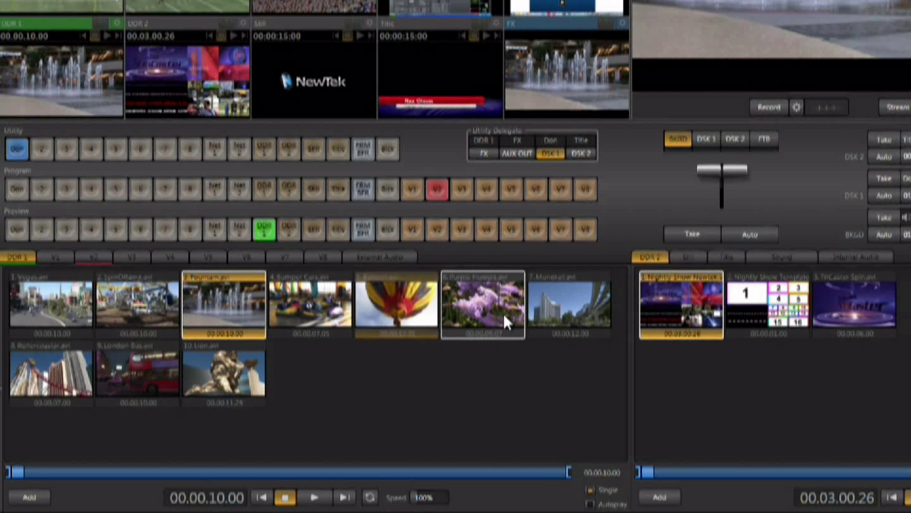
ctrl+click(583, 313)
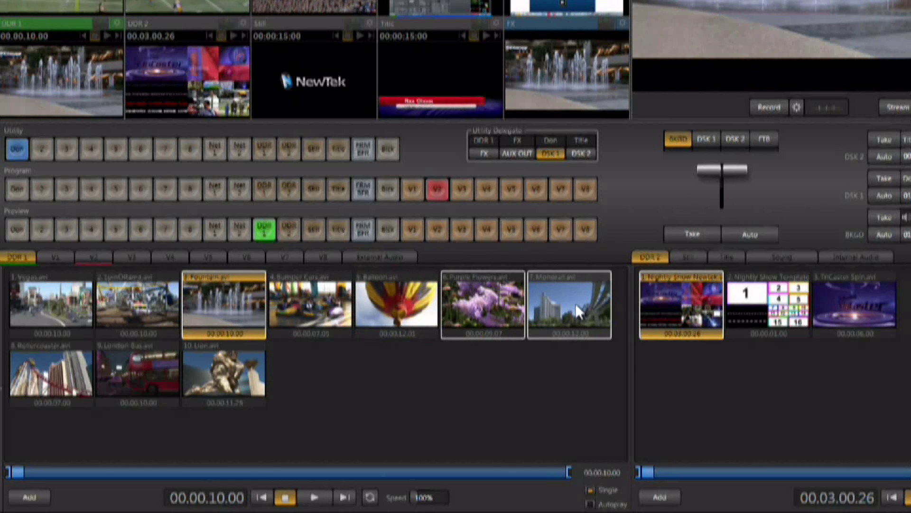
drag(576, 305, 562, 379)
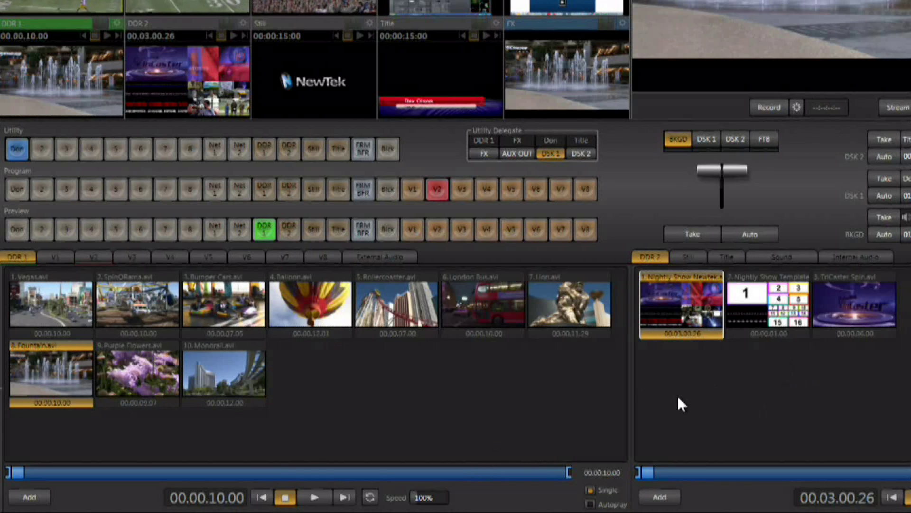
drag(55, 378, 747, 408)
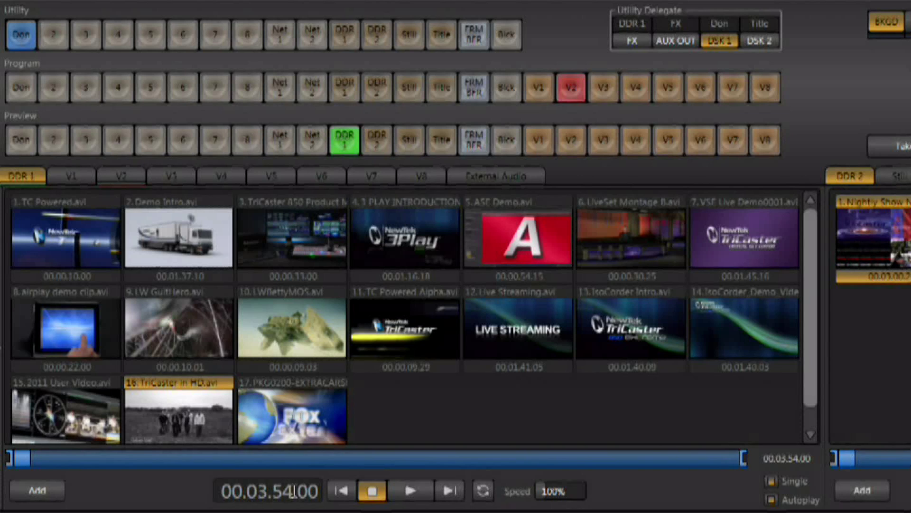
- Cue clip 10, LWBettyMOS.avi, in DDR 1 and play it
click(285, 342)
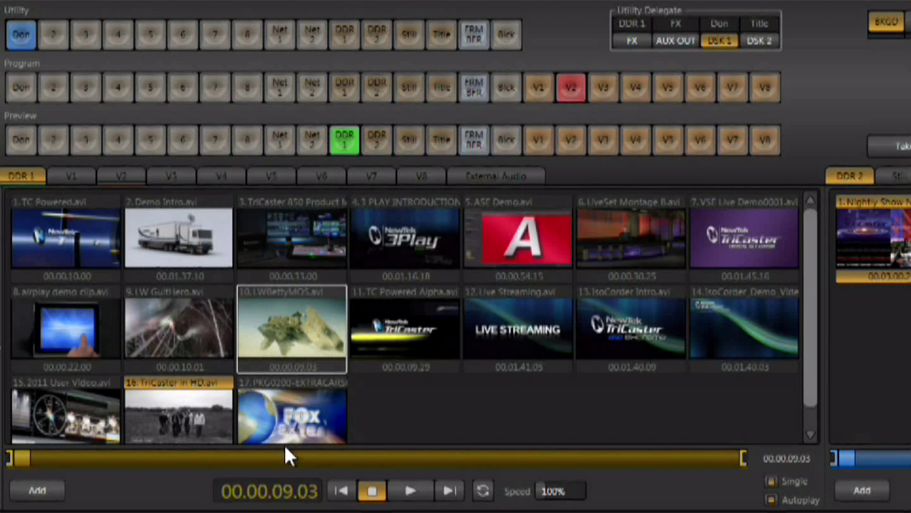
click(407, 491)
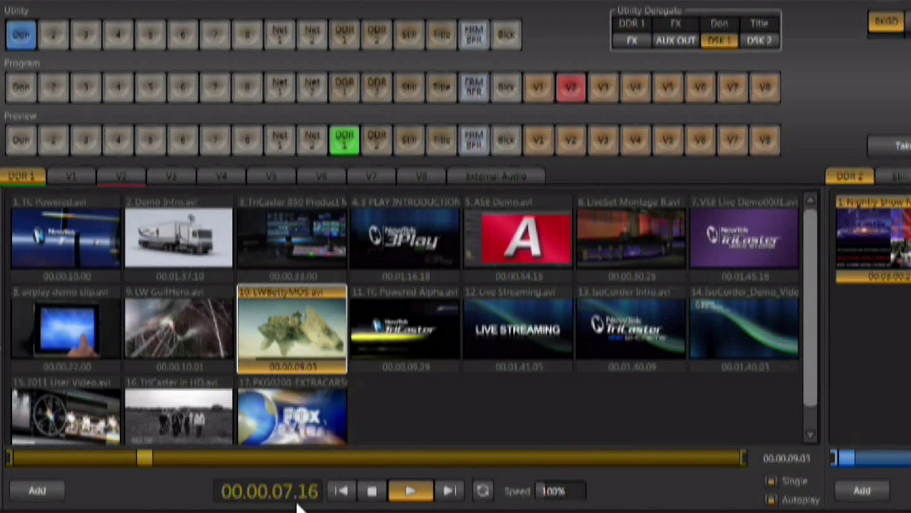